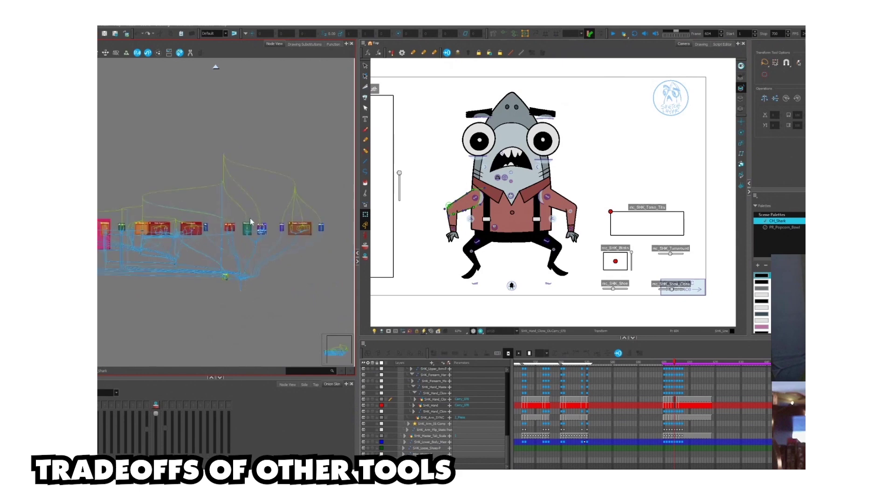
Enlarge the node view and examine the shark rig's node network up close.
key(grave)
scroll(510, 280, up, 4)
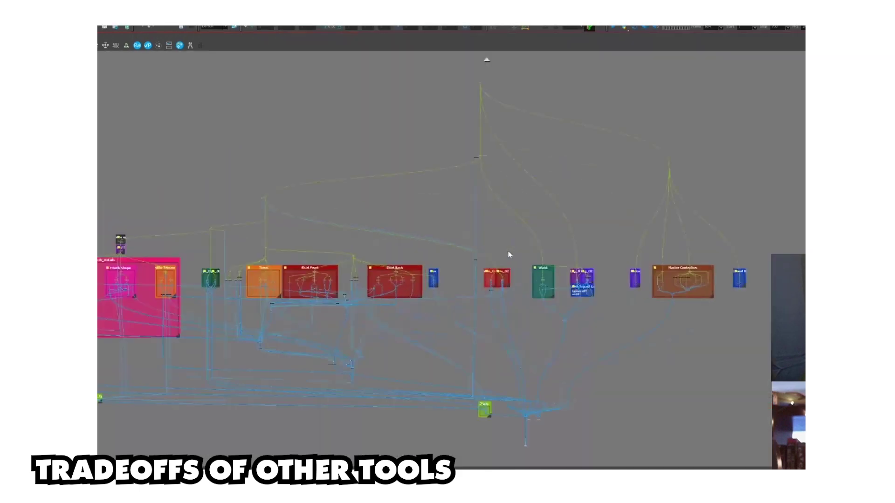
scroll(555, 285, up, 4)
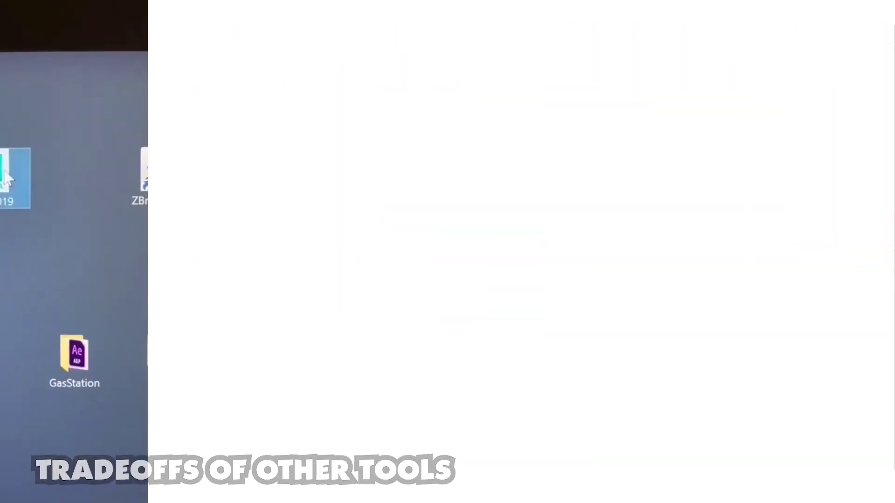
double_click(276, 179)
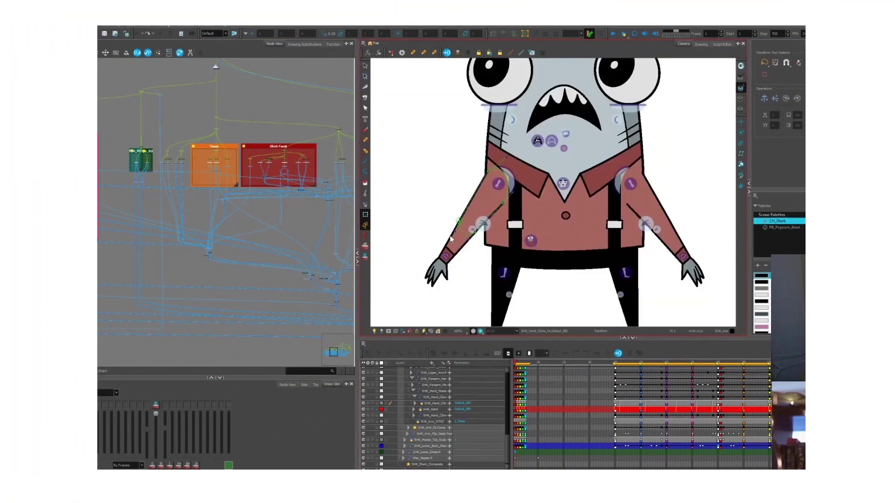
Select the shark's forearm, rotate it about the elbow, and inspect how the joint lines up with the upper arm.
click(459, 216)
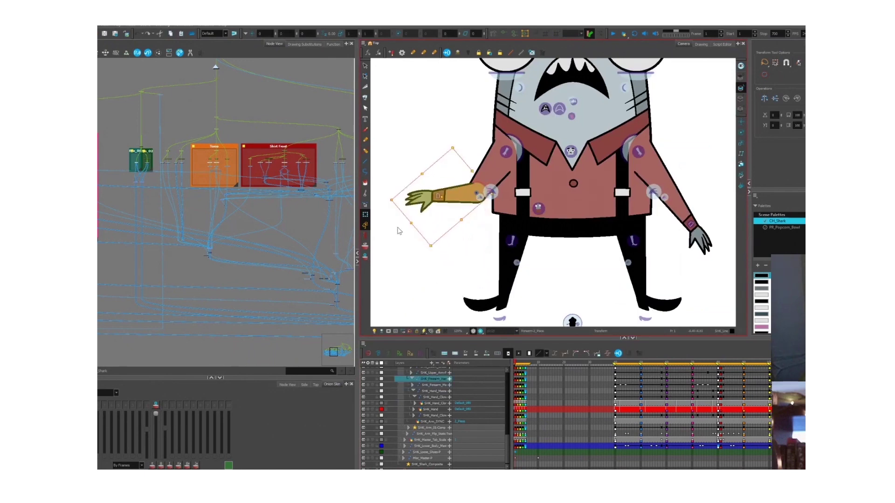
scroll(497, 159, up, 5)
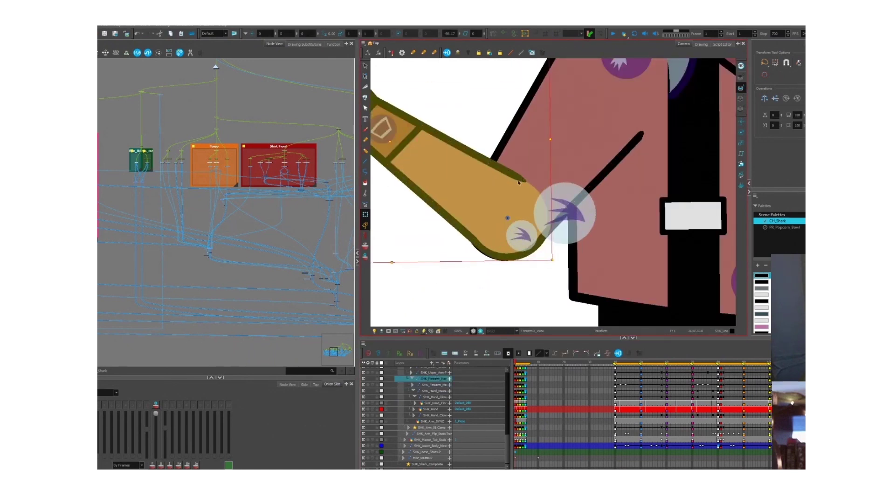
scroll(518, 182, down, 5)
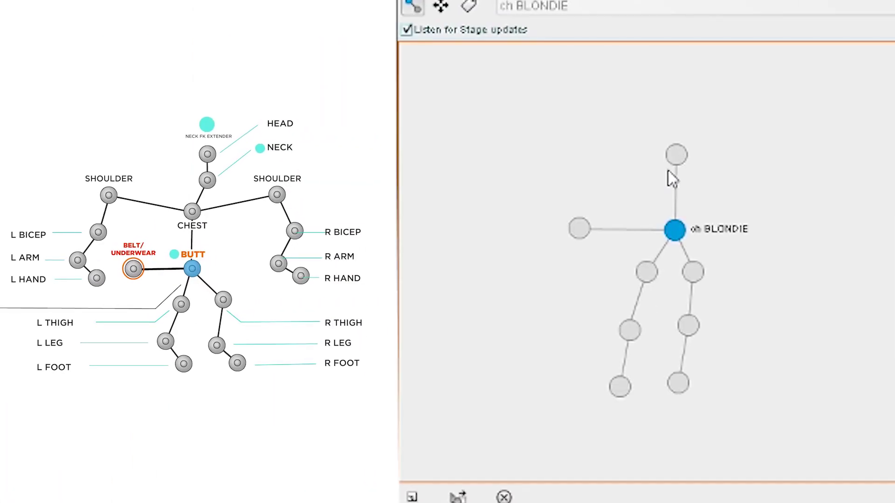
Add arm nodes branching from the chest in the ch BLONDIE rig map and arrange the leg and foot nodes.
click(644, 135)
click(706, 132)
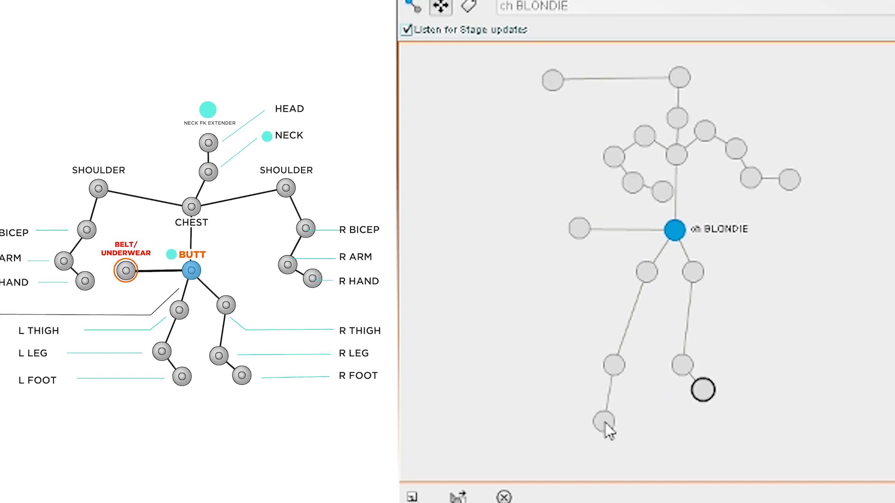
click(645, 271)
click(681, 286)
click(696, 370)
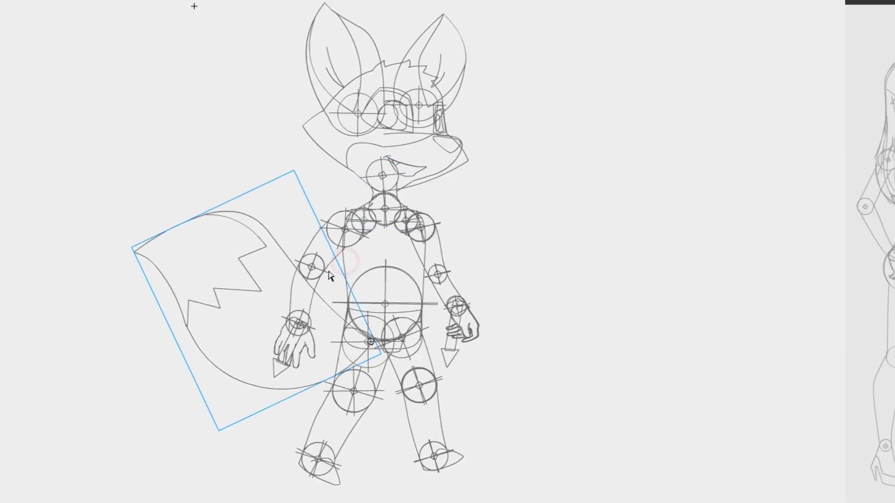
Examine the joint circles and pivots on the outlined character rigs.
drag(149, 28, 489, 211)
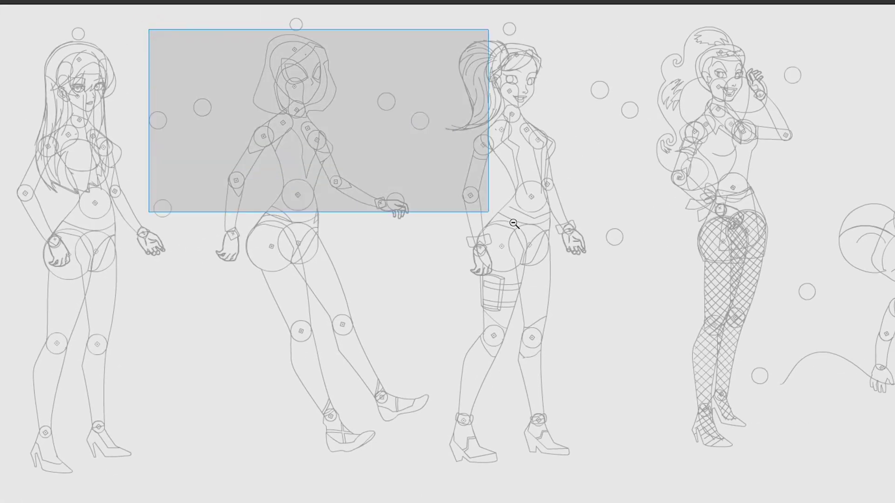
scroll(374, 208, up, 10)
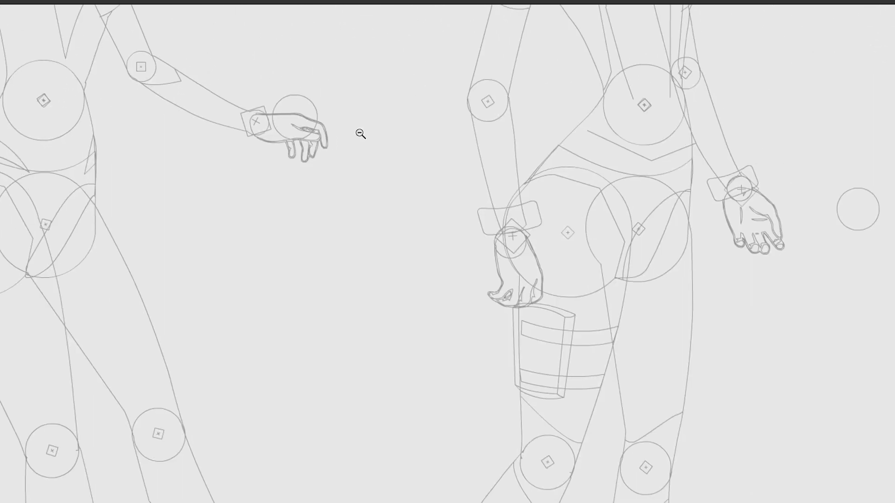
scroll(415, 270, down, 10)
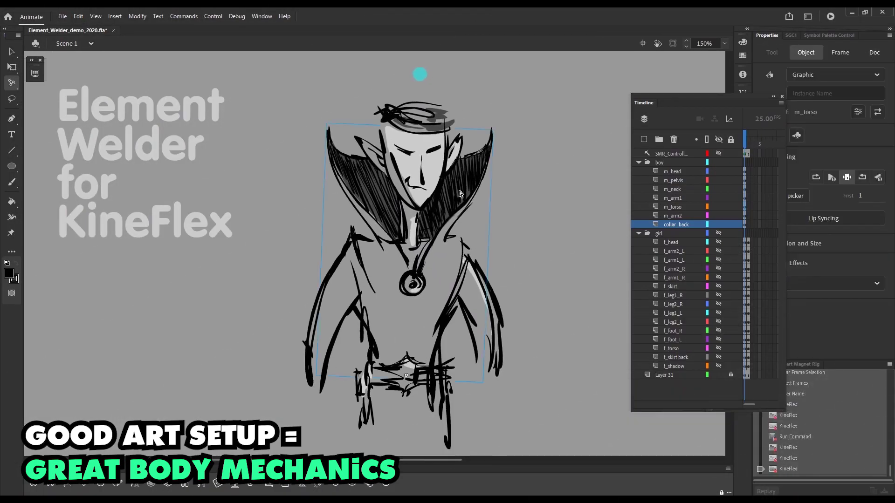
Pull the vampire sketch's back collar sideways to pose the rigged upper body.
drag(460, 194, 569, 159)
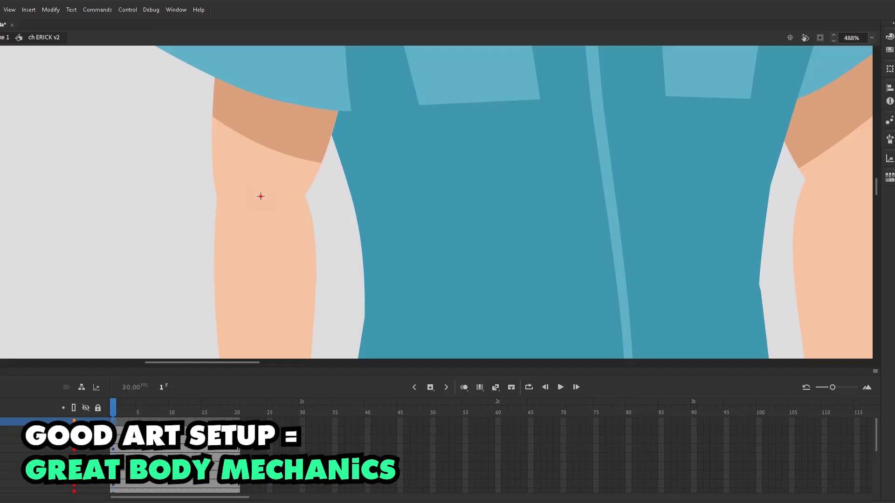
Draw a red circle over the character's elbow and convert it to a symbol named Registration.
drag(260, 196, 308, 228)
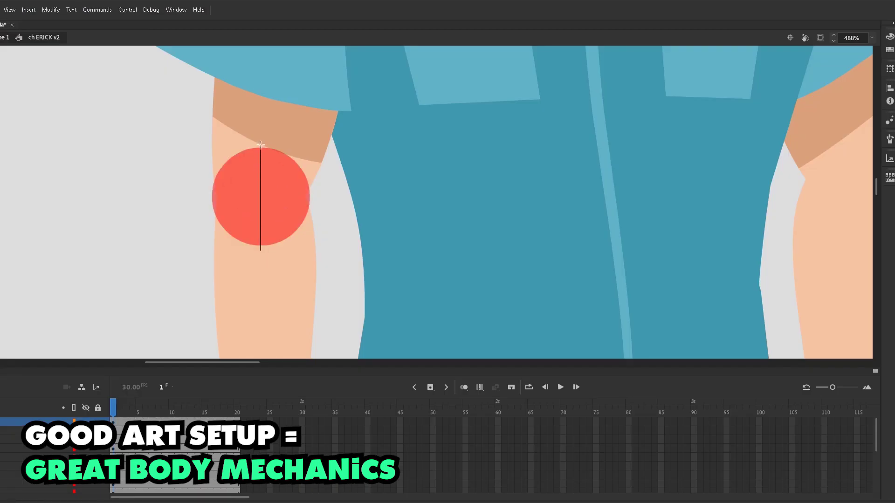
click(291, 198)
key(F8)
text(Reg istration)
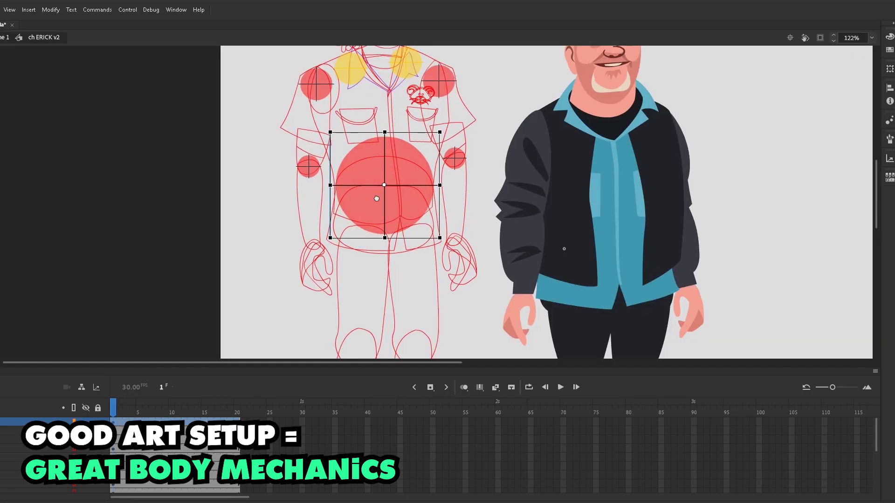
Fit joint marker circles over the outlined character's waist and upper thigh.
scroll(314, 70, down, 1)
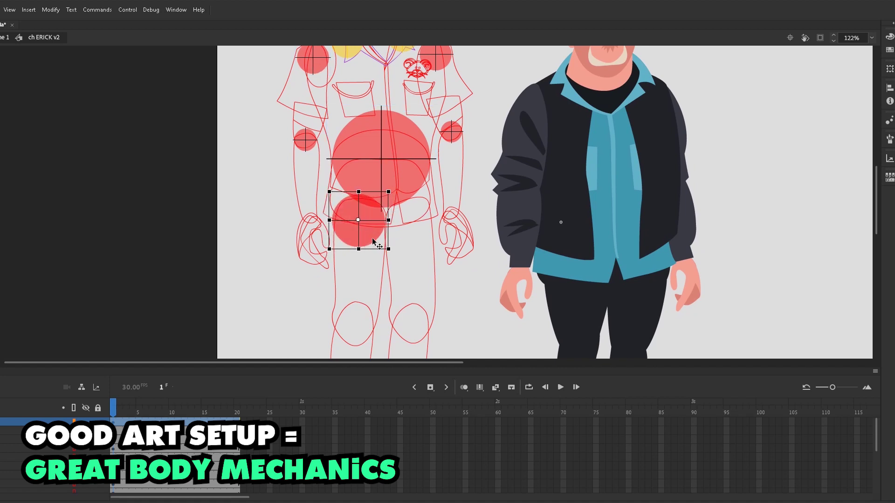
scroll(408, 270, down, 1)
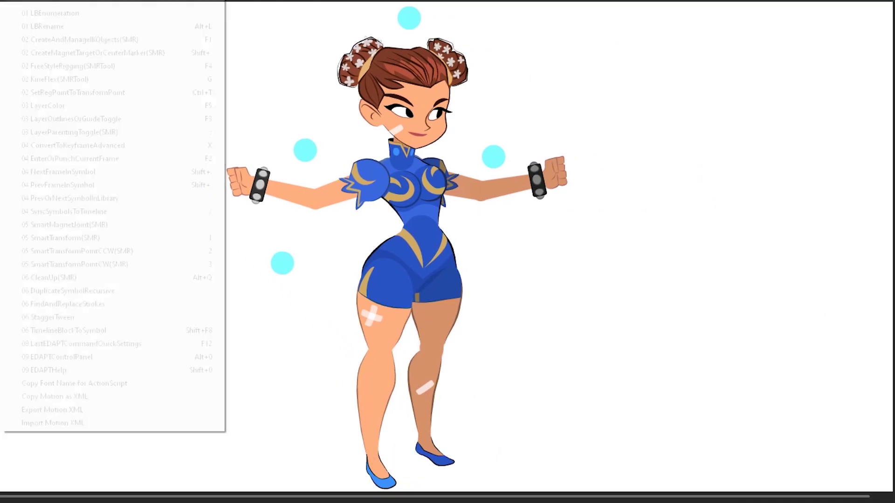
Run FreeStyleRigging on the character in blue and link the leg parts and the torso to the pelvis.
click(67, 65)
click(453, 318)
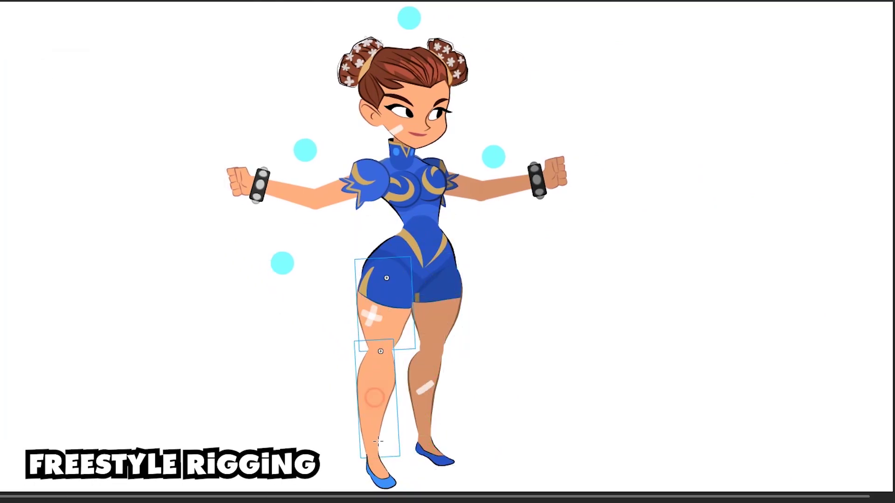
click(420, 199)
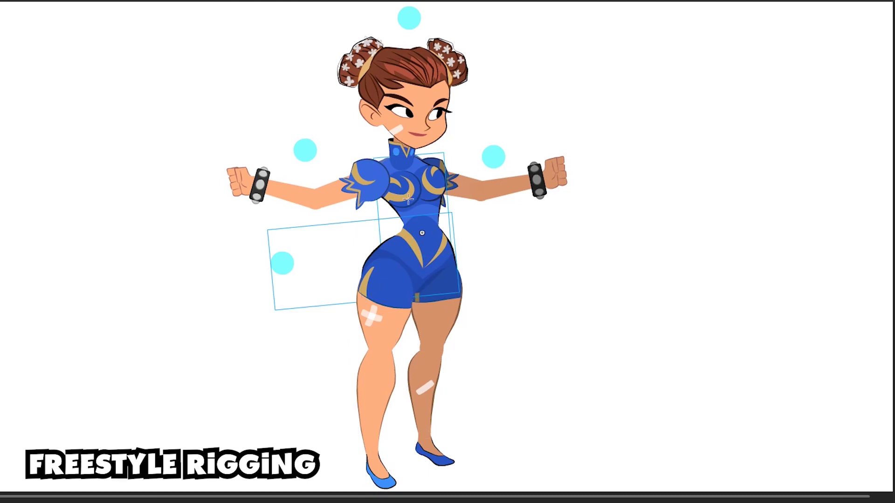
Link the near arm in a chain from the torso through the upper arm and forearm to the fist.
click(357, 184)
click(319, 199)
click(248, 183)
click(231, 181)
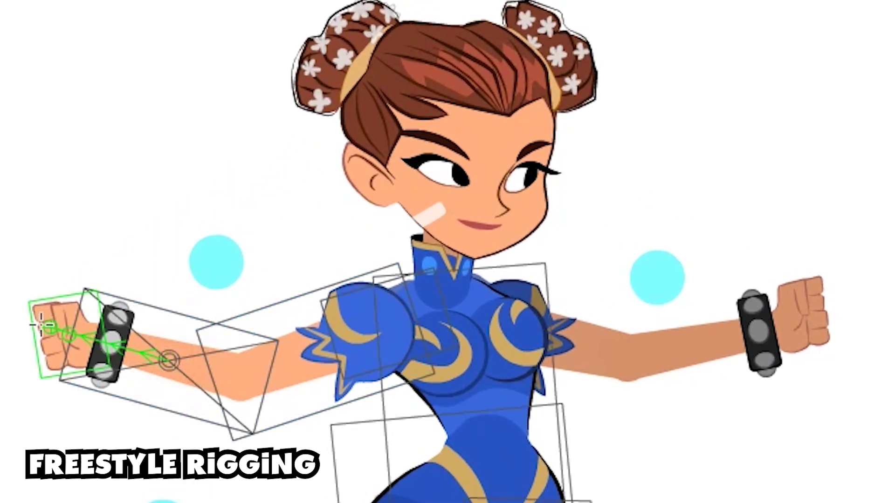
Link the far arm in a chain from the chest through the upper arm and forearm to the fist.
click(471, 378)
click(598, 357)
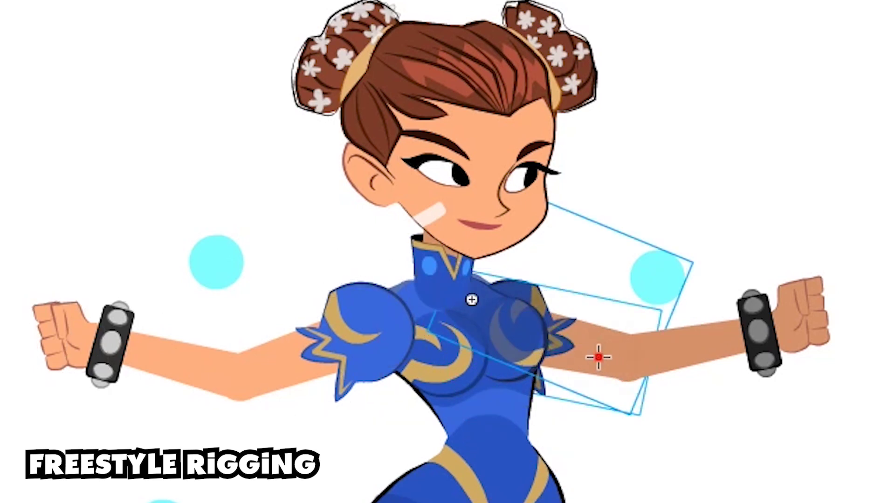
click(706, 348)
click(802, 321)
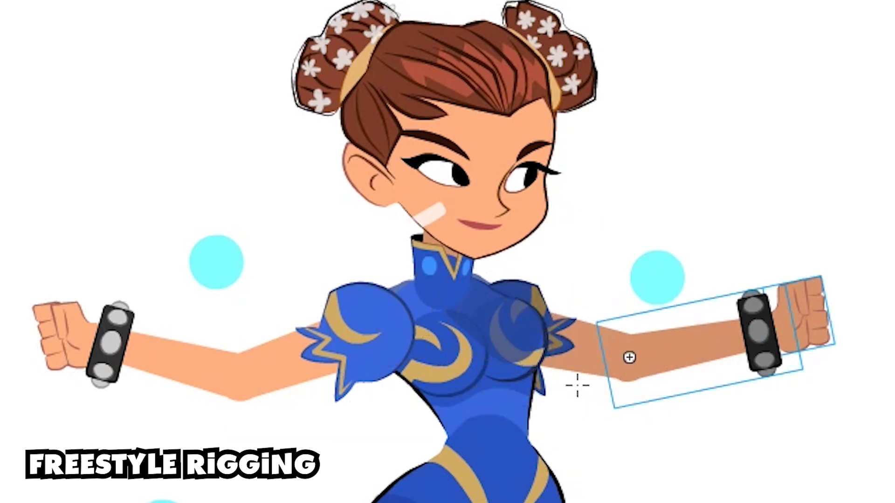
Link the neck to the torso and the head to the neck to finish the rig chain.
click(441, 280)
click(447, 207)
click(459, 11)
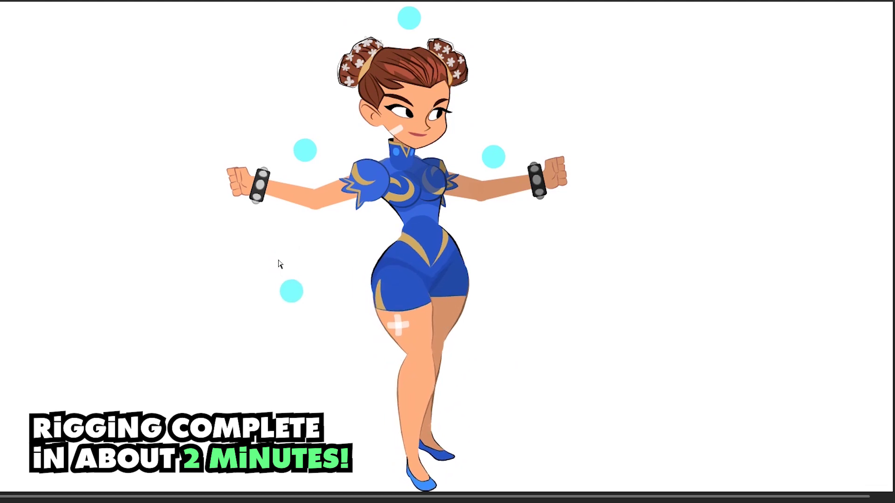
Move the cyan hip and head controls to shift the rigged character's stance.
mouse_move(274, 242)
mouse_down()
mouse_move(278, 231)
mouse_move(320, 295)
mouse_move(288, 259)
mouse_move(284, 241)
mouse_up()
mouse_move(411, 18)
mouse_down()
mouse_move(399, 25)
mouse_move(431, 20)
mouse_move(408, 18)
mouse_up()
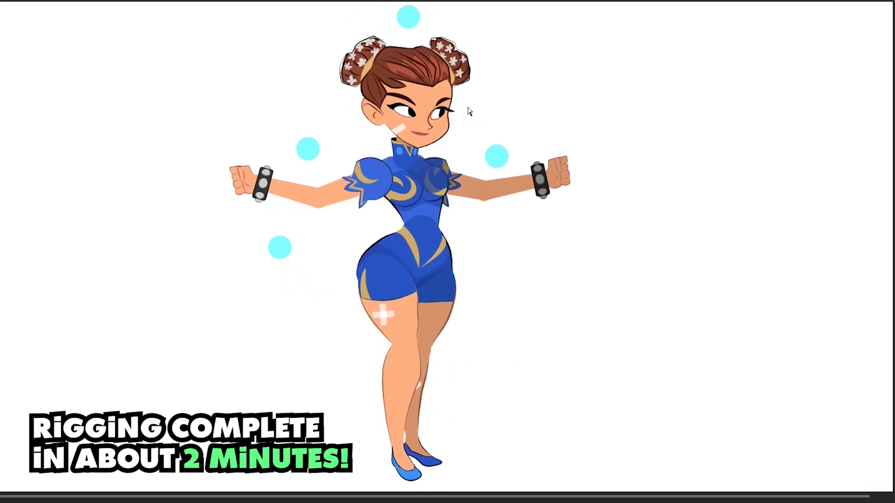
Pose both arms of the rigged character with bent elbows and raised fists.
drag(497, 154, 489, 99)
drag(512, 161, 516, 186)
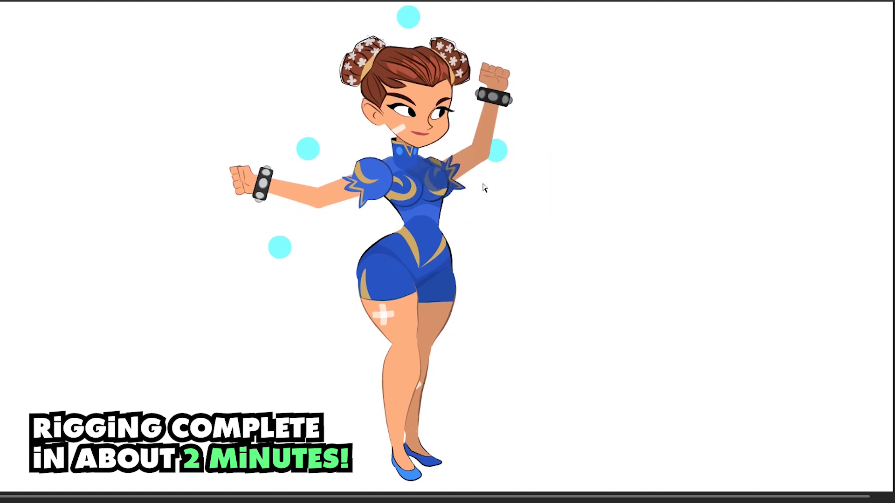
drag(292, 194, 323, 160)
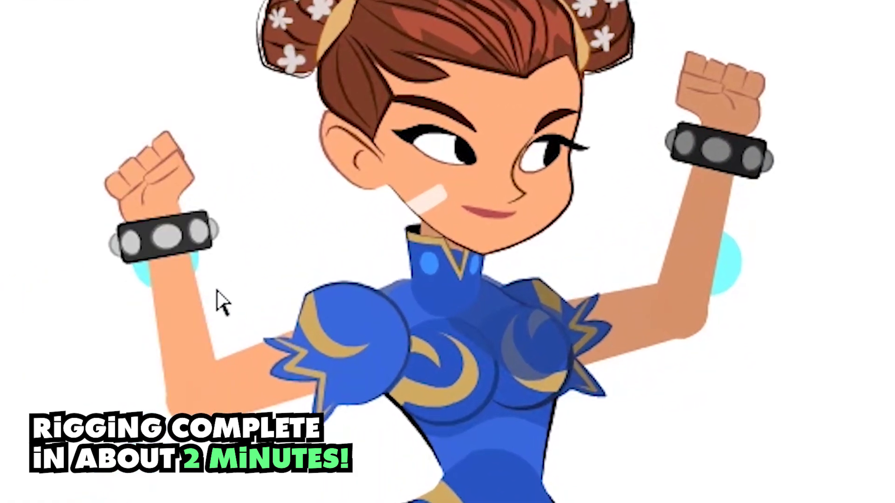
drag(219, 302, 286, 309)
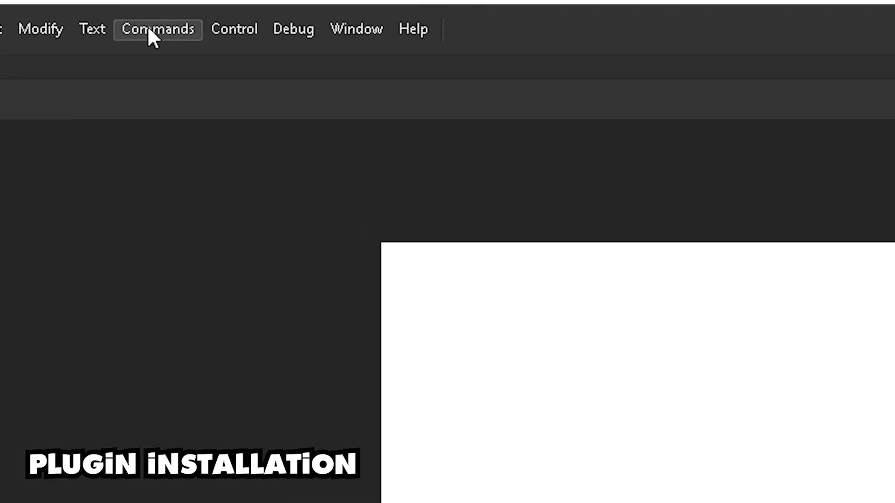
Open the EDAPTControlPanel command to view the settings of the individual tools.
click(97, 10)
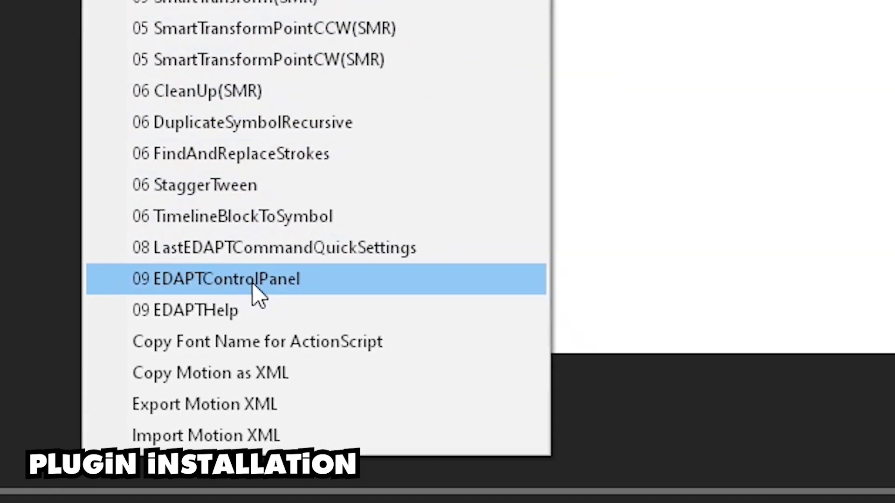
click(349, 274)
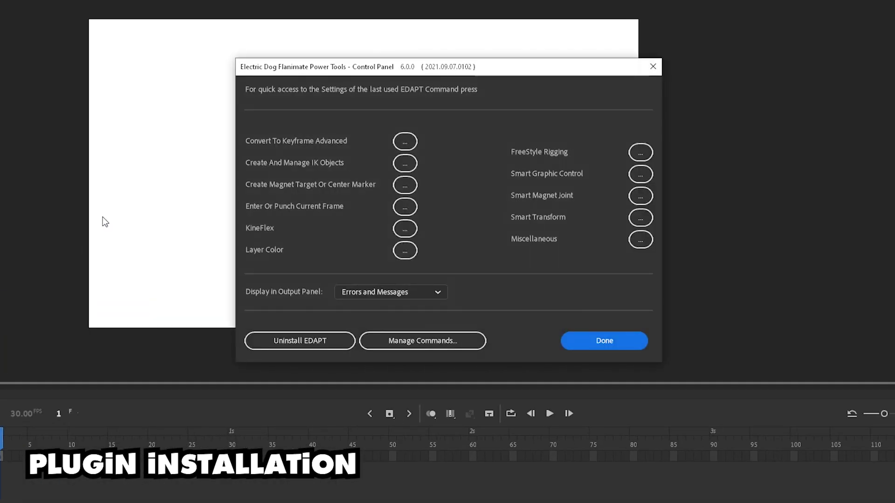
drag(312, 69, 230, 19)
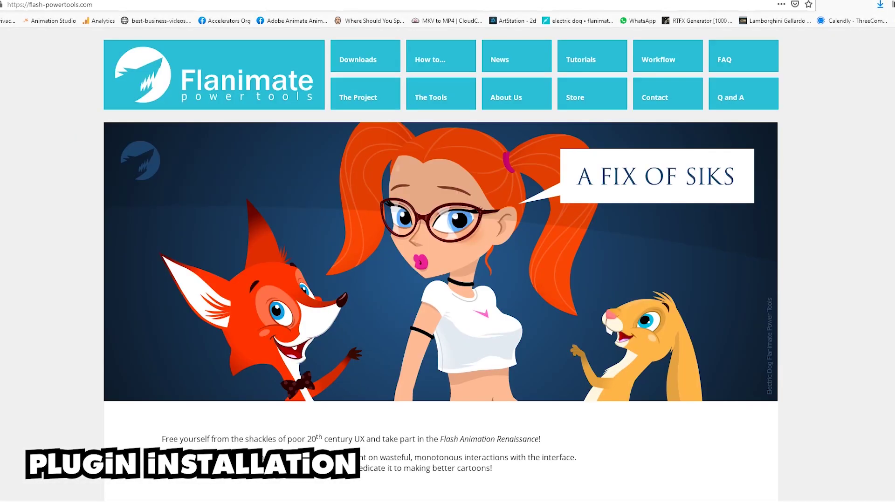
Open the Downloads page on the Flanimate Power Tools website.
click(358, 67)
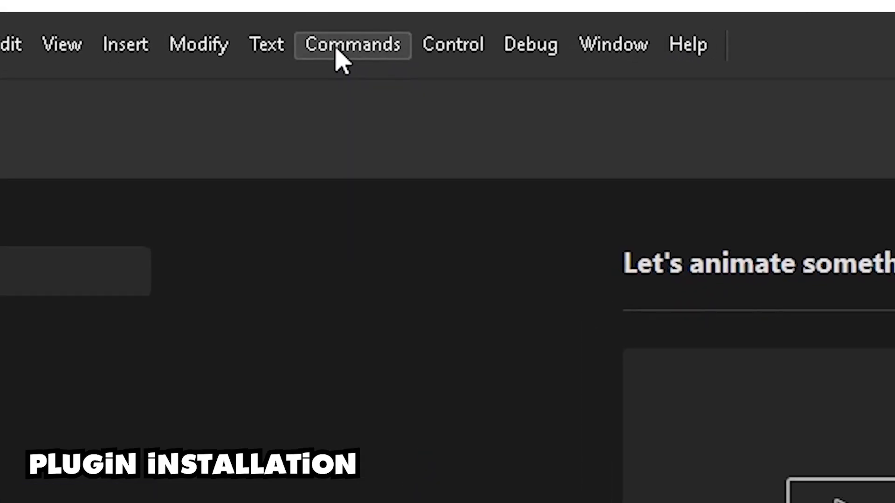
Start Run Command in Animate and browse to the EDAPT 6.0.0 folder inside EDAPT STUFF 3, EDAPT Setup v.6.0.0.0.
click(337, 58)
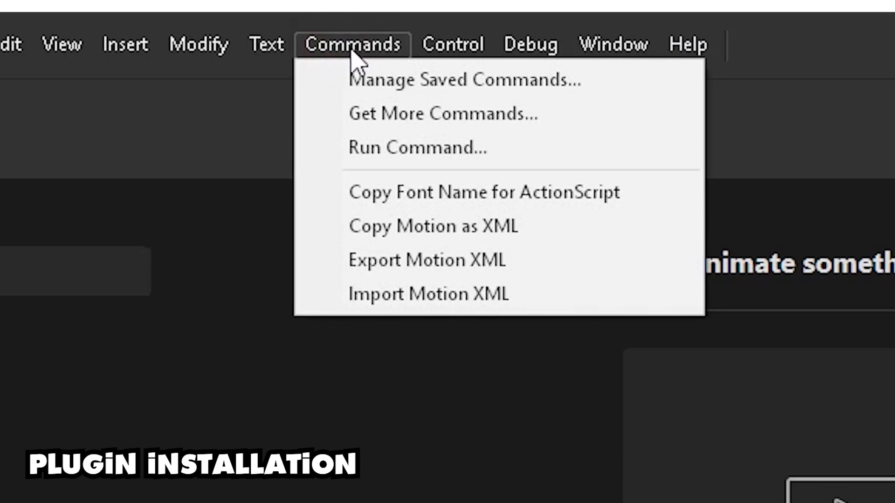
click(411, 152)
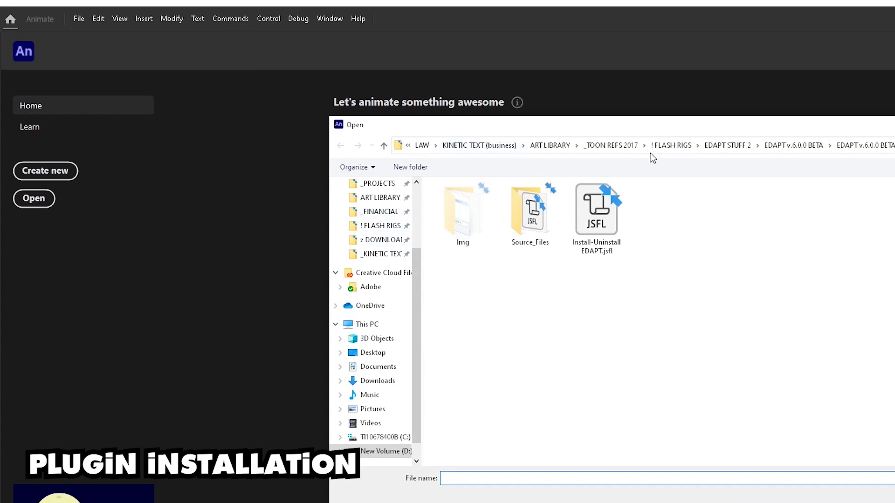
click(671, 146)
double_click(593, 317)
double_click(439, 201)
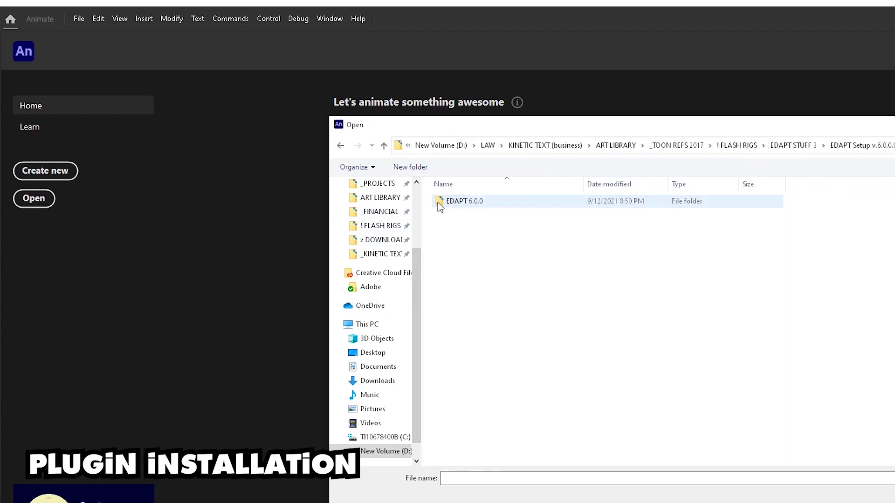
double_click(438, 202)
Run the Install-Uninstall EDAPT.jsfl script to launch the EDAPT setup.
click(479, 228)
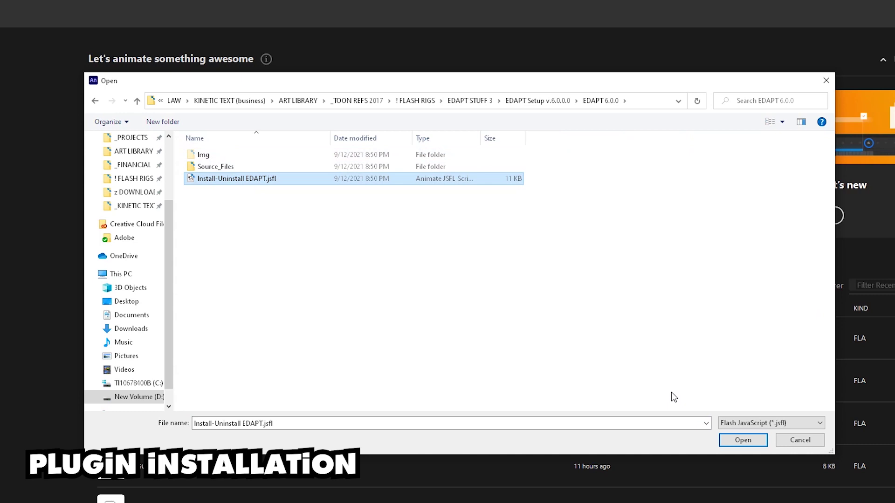
click(739, 441)
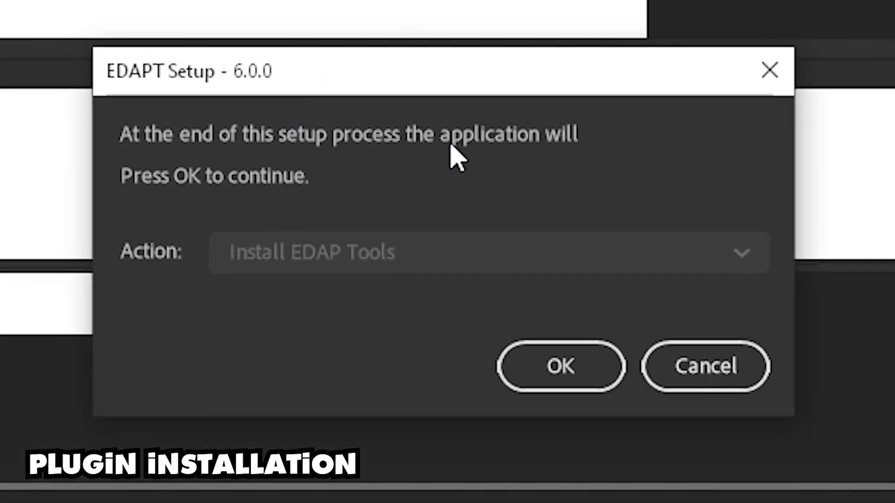
Install EDAP Tools 6.0.0 with the license agreement accepted, and quit Animate to finish the setup.
click(554, 373)
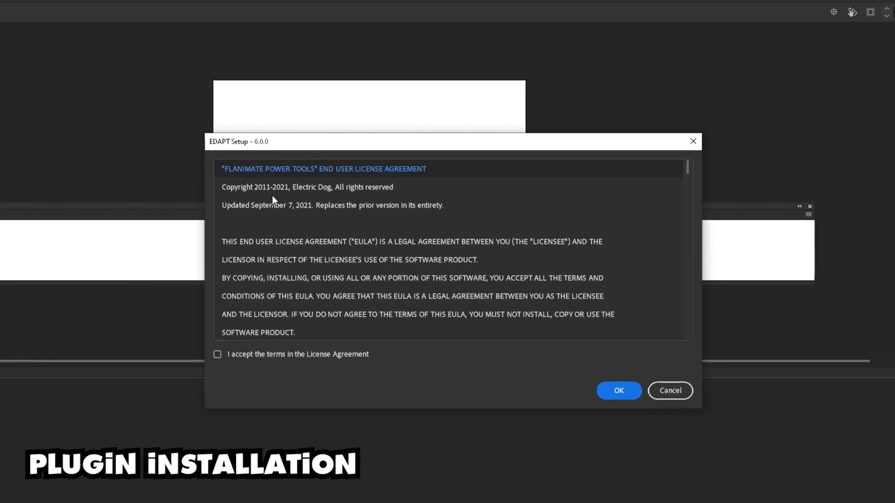
click(619, 392)
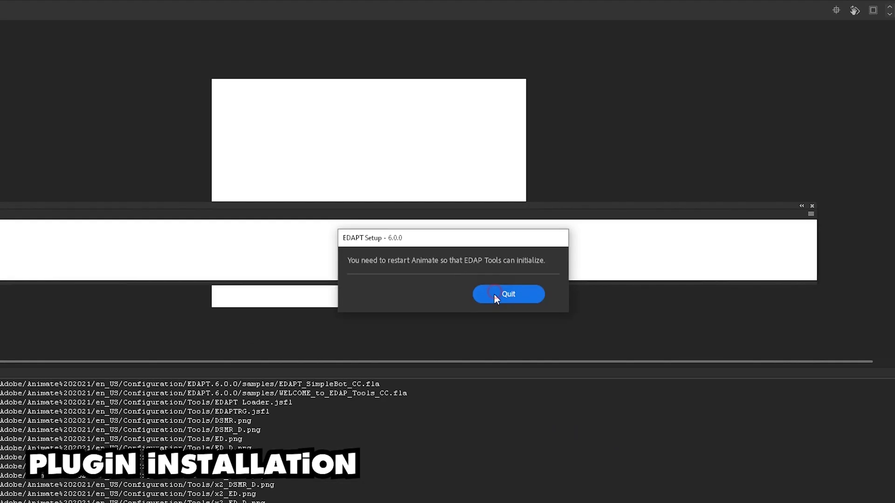
click(574, 304)
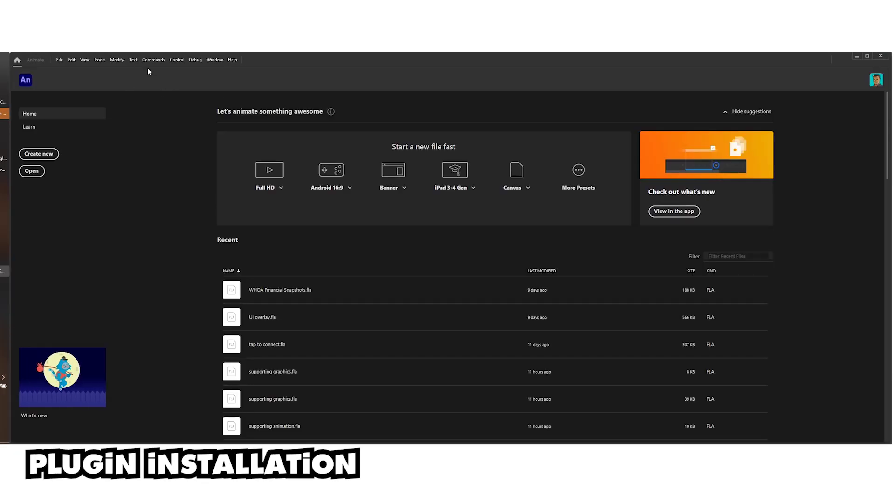
Open the SMR Helpers extension in the restarted Animate, then reposition and widen it to show its tools in rows.
click(215, 59)
mouse_move(234, 88)
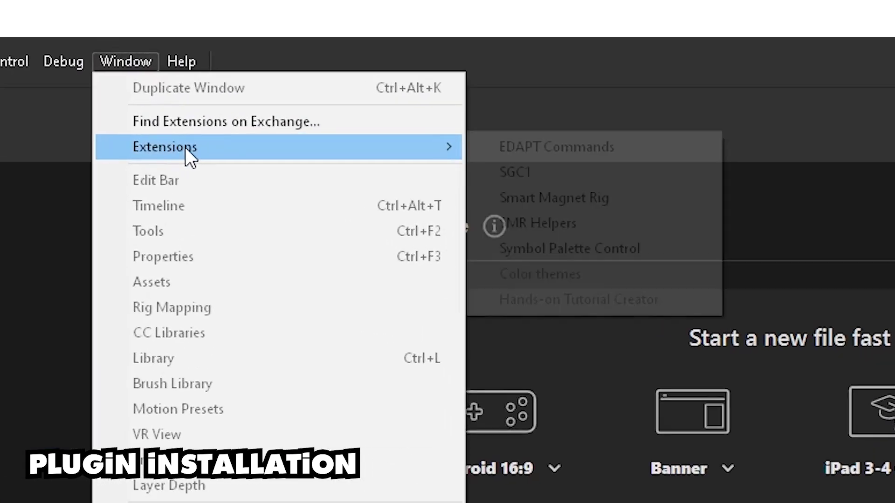
click(597, 224)
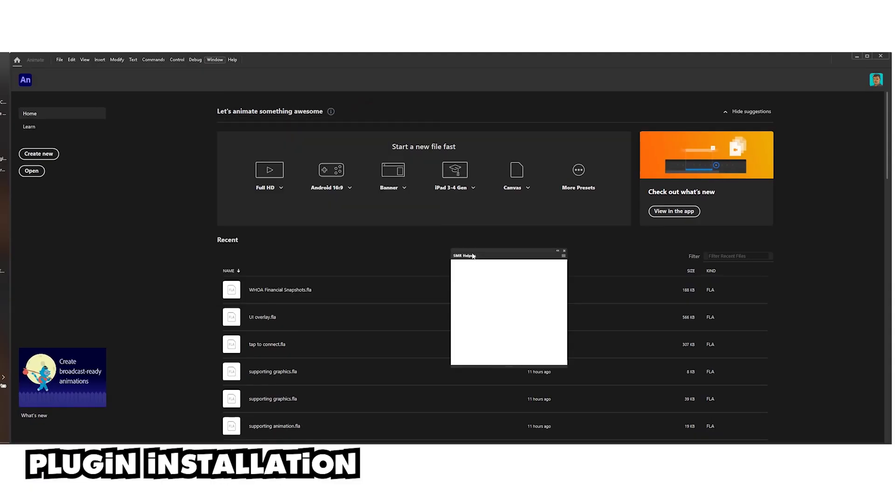
drag(485, 256, 303, 220)
drag(383, 329, 557, 311)
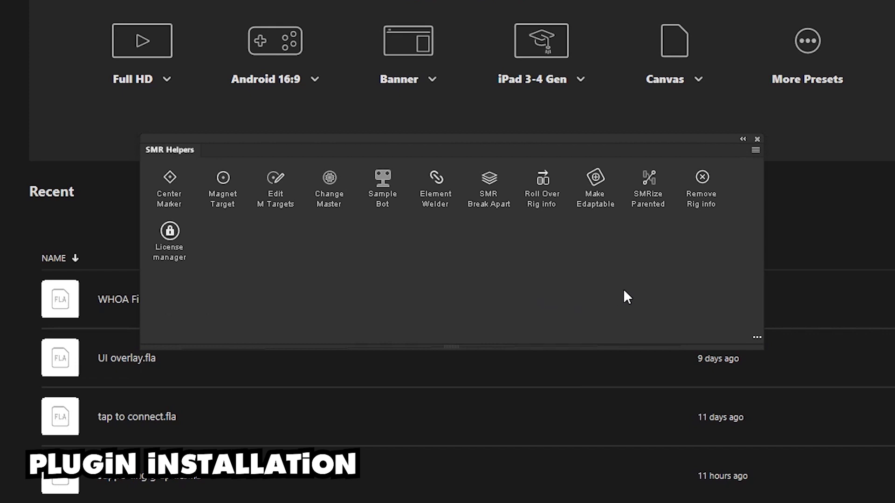
Open the EDAPT License Manager from the SMR Helpers tools.
click(758, 338)
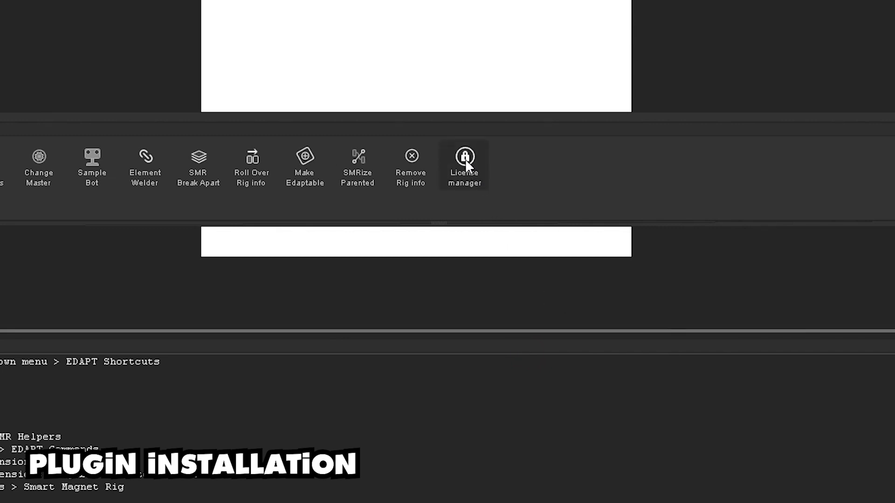
click(465, 159)
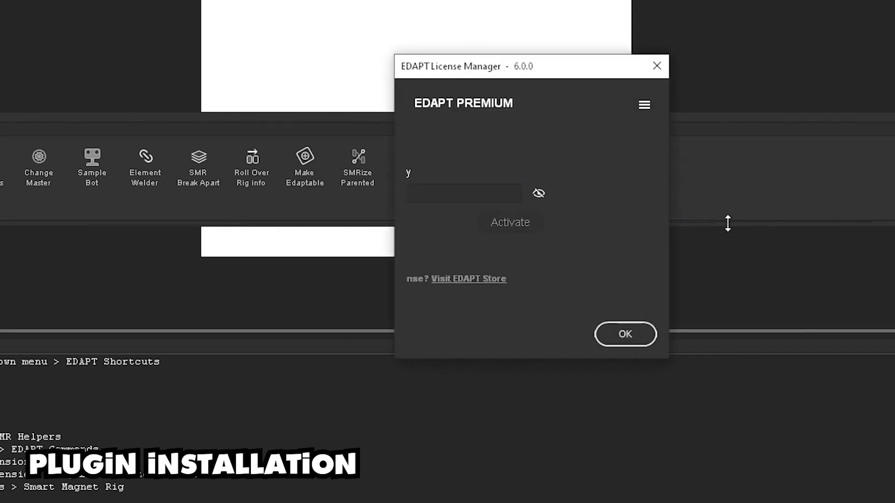